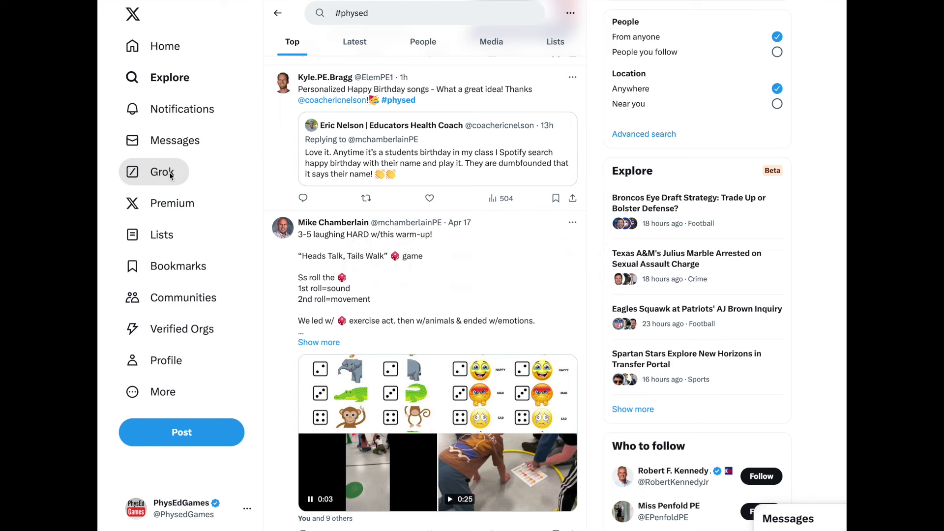
Greet Grok with 'Hi Grok, how are you today?', then request a fun physical education game
{"action": "left_click", "coordinate": [171, 175]}
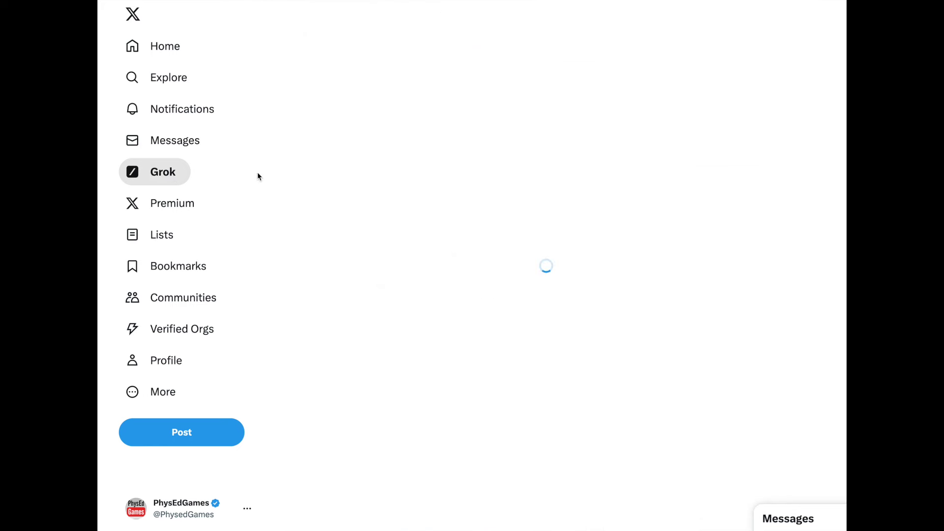
{"action": "left_click", "coordinate": [328, 498]}
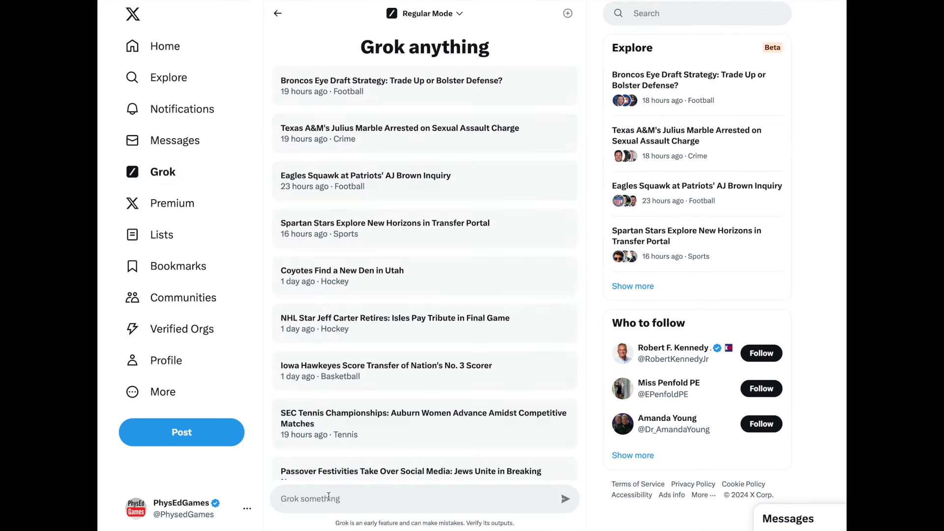
{"action": "type", "text": "Hi "}
{"action": "type", "text": "how are you today?"}
{"action": "key", "text": "Return"}
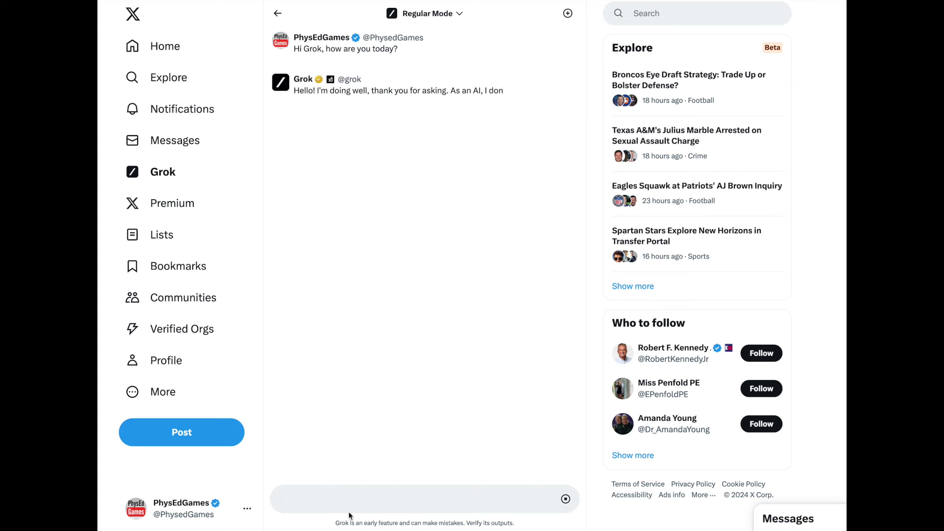
{"action": "type", "text": "Ca"}
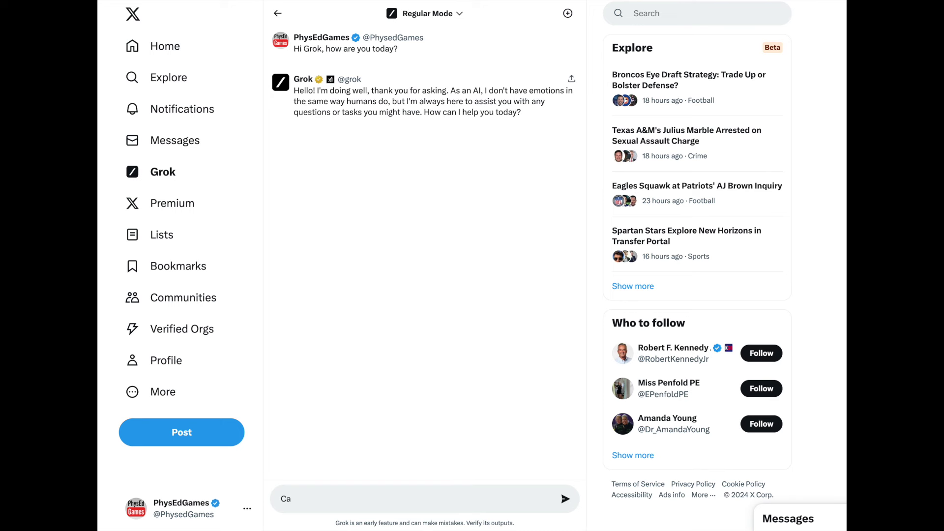
{"action": "type", "text": "n you pleas"}
{"action": "type", "text": "e create "}
{"action": "type", "text": "a fun and engag"}
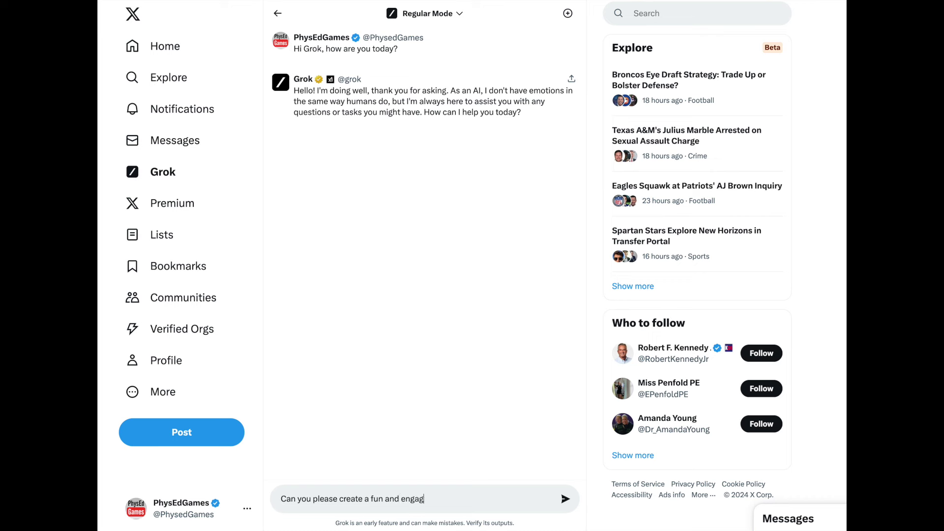
{"action": "type", "text": "ing game"}
{"action": "type", "text": " for physical e"}
{"action": "type", "text": "ducation "}
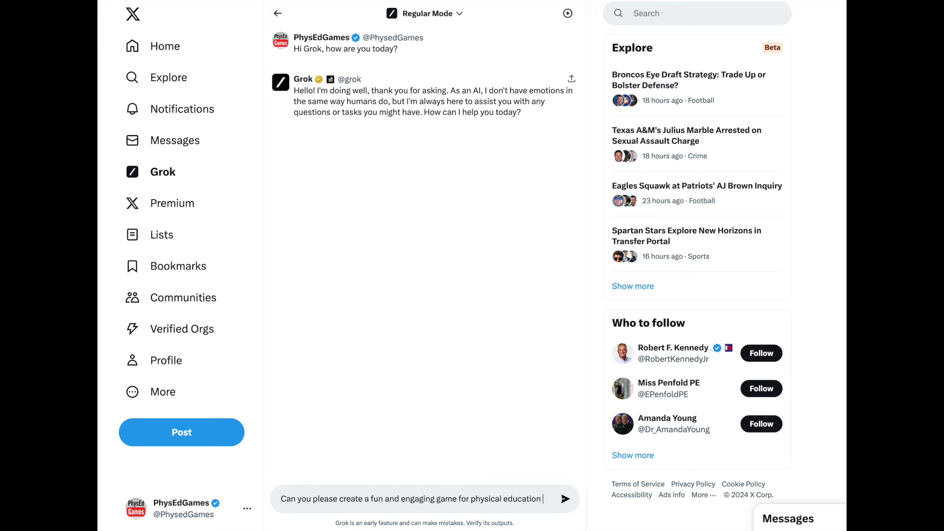
{"action": "type", "text": "class?"}
{"action": "key", "text": "Return"}
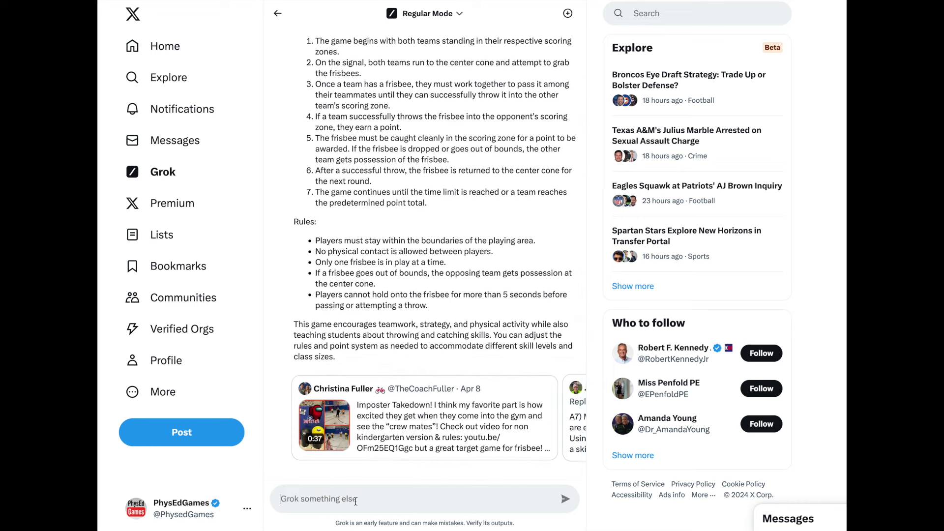
{"action": "type", "text": "Wow, not b"}
{"action": "type", "text": "ad.  Can you"}
{"action": "type", "text": " create another game, this time us"}
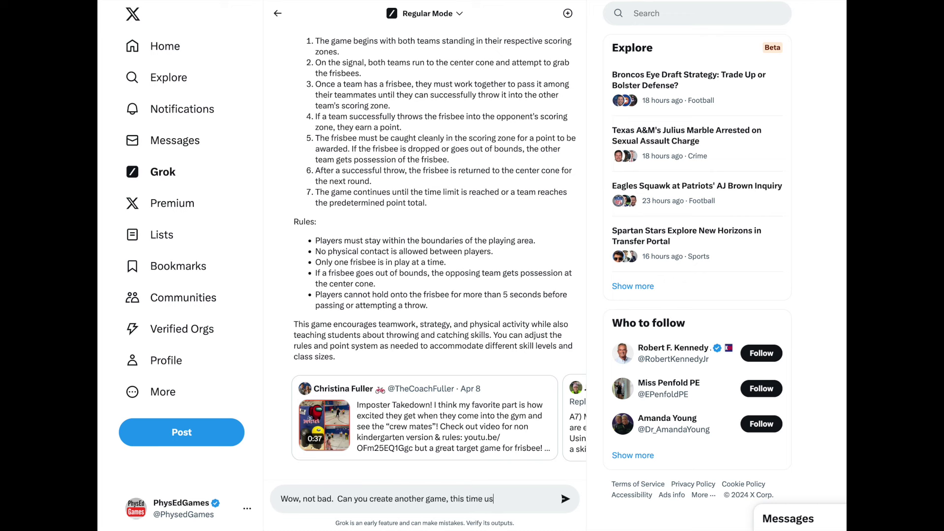
{"action": "type", "text": "ing dod"}
{"action": "type", "text": "geballs?"}
Send 'Wow, not bad. Can you create another game, this time using dodgeballs?' to Grok
{"action": "key", "text": "Return"}
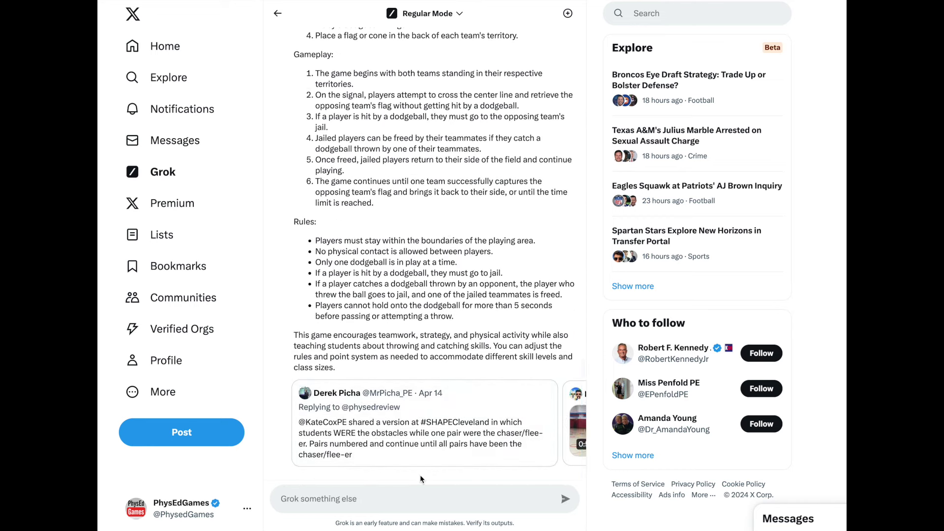
{"action": "left_click", "coordinate": [420, 498]}
{"action": "type", "text": "How about 1 m"}
{"action": "type", "text": "ore game, "}
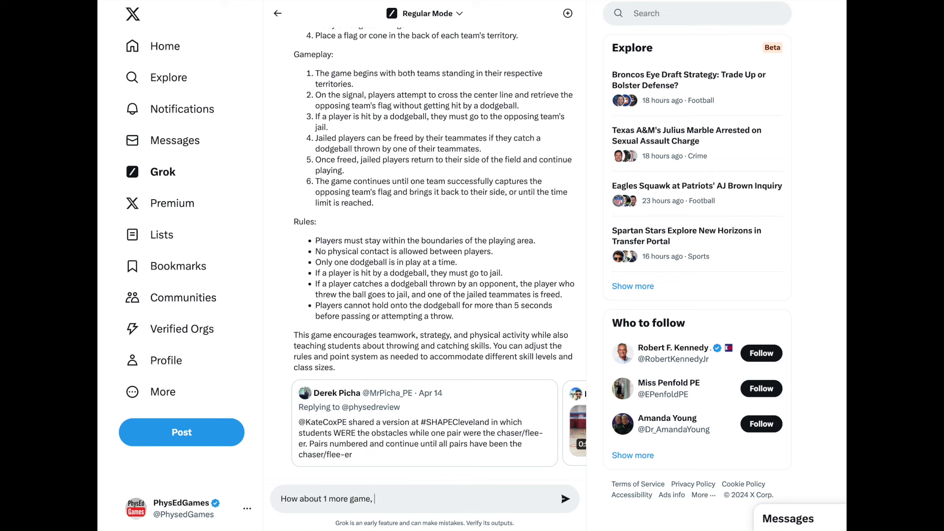
{"action": "type", "text": "this time something c"}
{"action": "type", "text": "ompletel"}
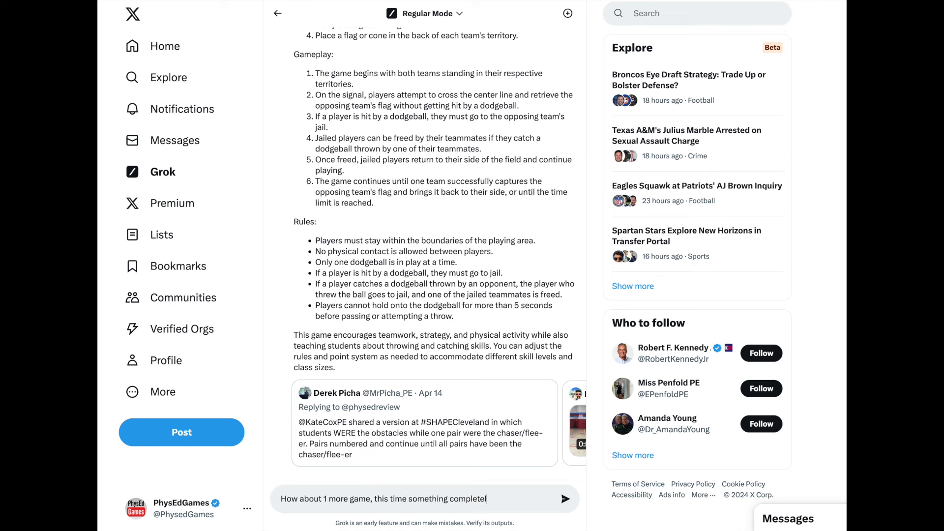
{"action": "type", "text": "y unique?"}
Send 'How about 1 more game, this time something completely unique?' to Grok
{"action": "key", "text": "Return"}
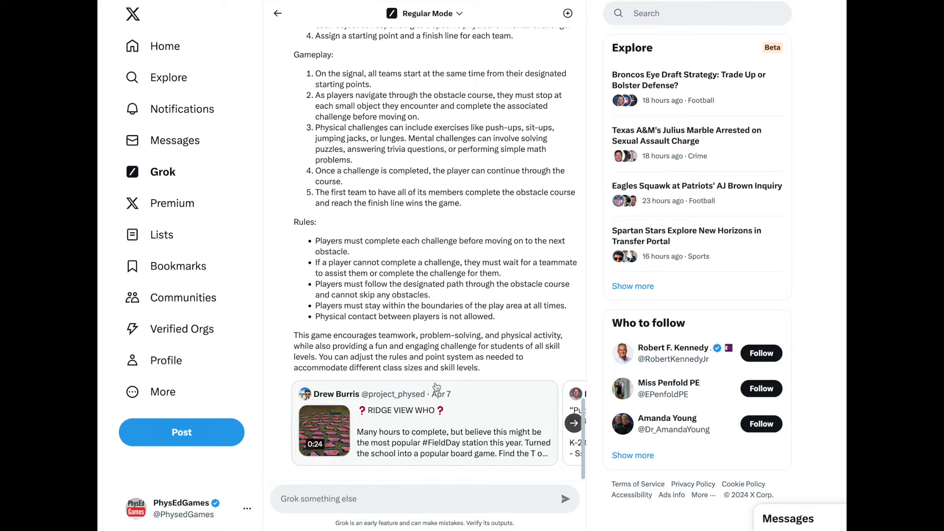
{"action": "scroll", "coordinate": [442, 368], "scroll_direction": "up", "scroll_amount": 8}
{"action": "scroll", "coordinate": [456, 367], "scroll_direction": "up", "scroll_amount": 10}
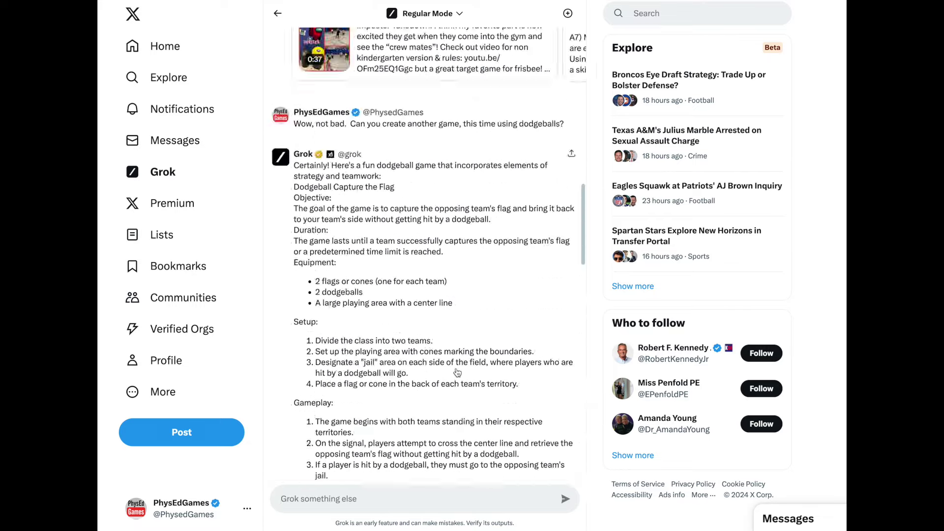
{"action": "scroll", "coordinate": [455, 368], "scroll_direction": "up", "scroll_amount": 1}
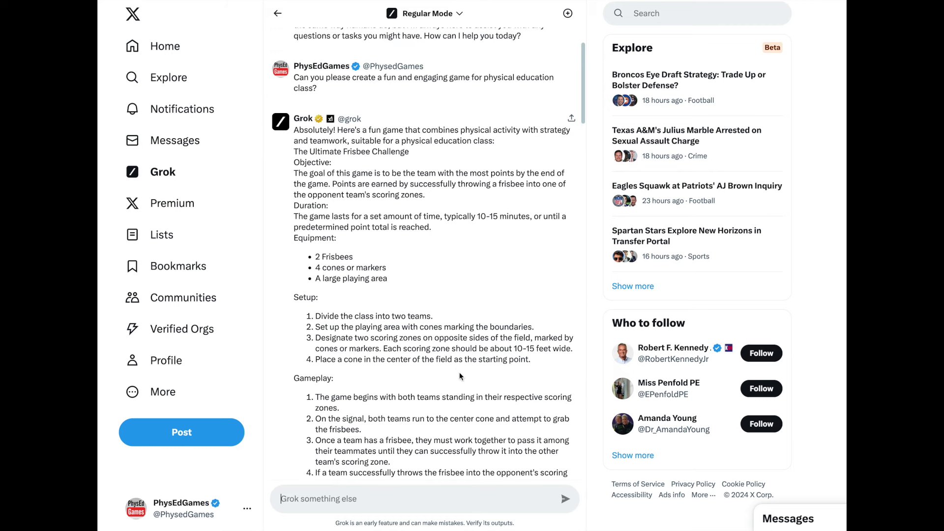
{"action": "scroll", "coordinate": [311, 175], "scroll_direction": "up", "scroll_amount": 2}
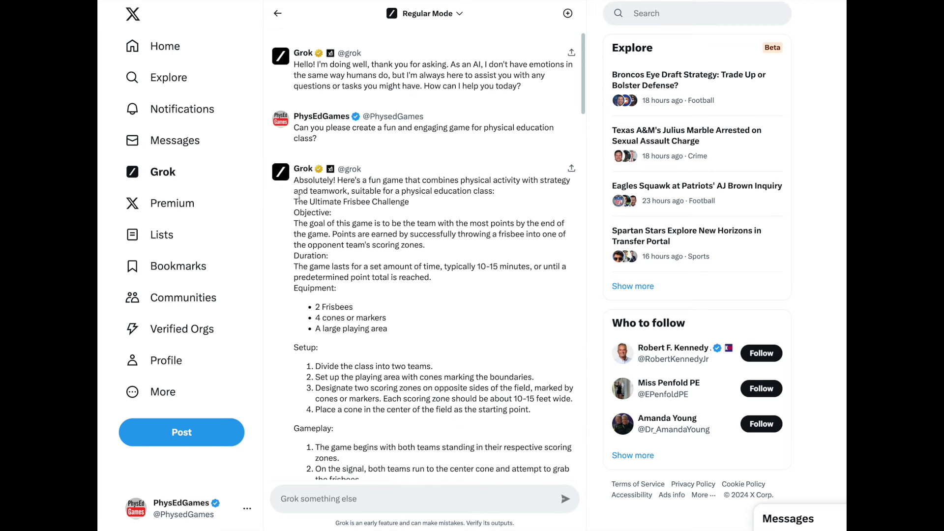
{"action": "left_click_drag", "start_coordinate": [294, 197], "coordinate": [410, 198]}
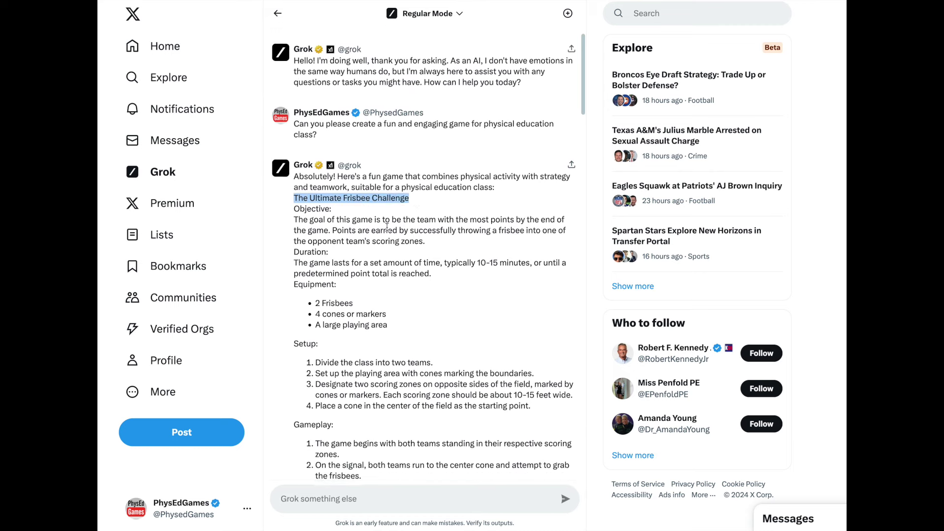
{"action": "scroll", "coordinate": [388, 221], "scroll_direction": "down", "scroll_amount": 10}
{"action": "scroll", "coordinate": [387, 225], "scroll_direction": "down", "scroll_amount": 5}
{"action": "scroll", "coordinate": [387, 227], "scroll_direction": "down", "scroll_amount": 1}
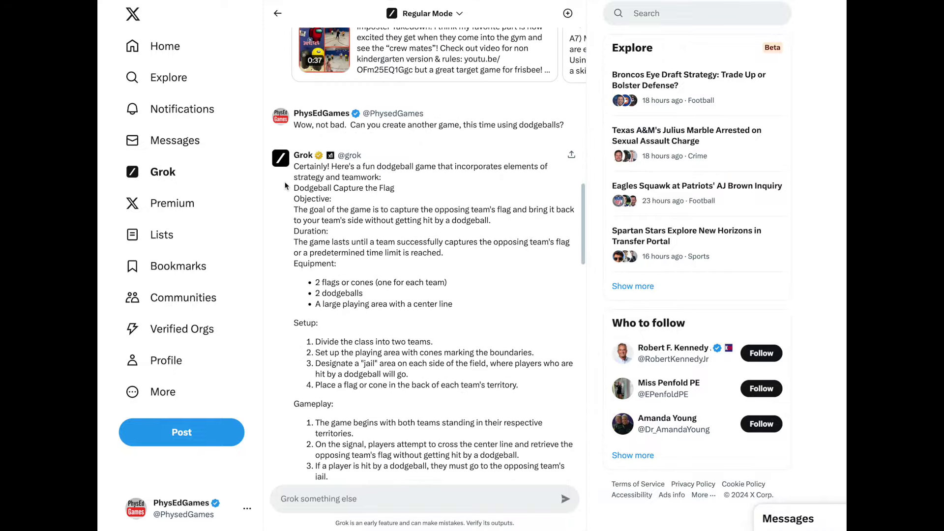
{"action": "left_click_drag", "start_coordinate": [294, 187], "coordinate": [397, 188]}
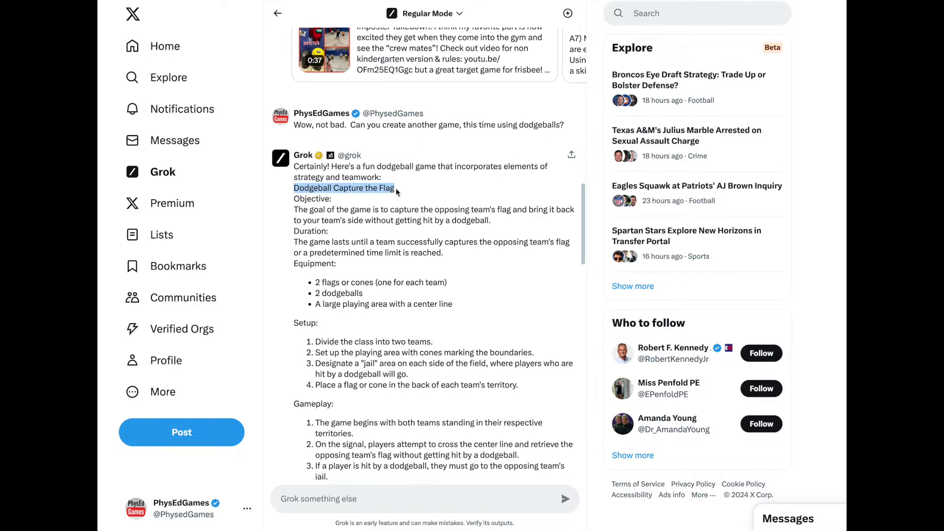
{"action": "scroll", "coordinate": [396, 199], "scroll_direction": "down", "scroll_amount": 5}
{"action": "scroll", "coordinate": [372, 205], "scroll_direction": "down", "scroll_amount": 5}
{"action": "scroll", "coordinate": [369, 207], "scroll_direction": "down", "scroll_amount": 5}
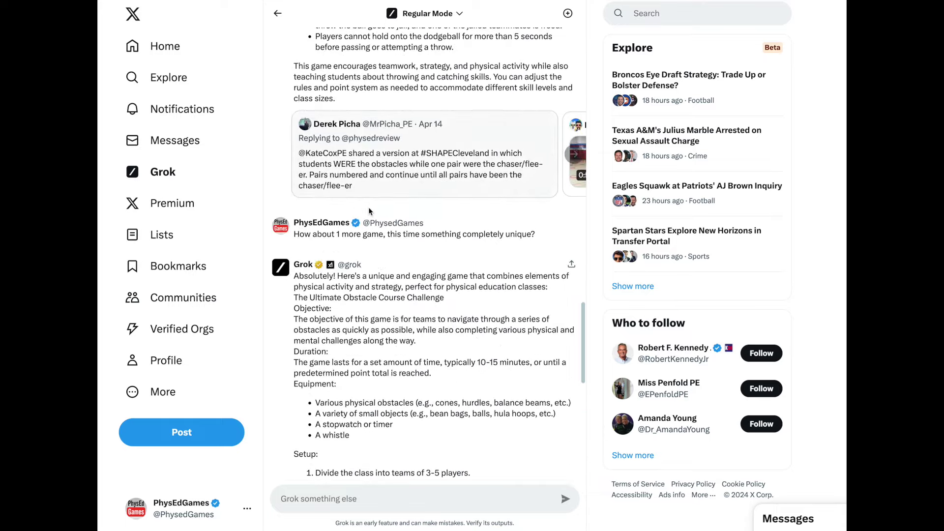
{"action": "scroll", "coordinate": [368, 207], "scroll_direction": "down", "scroll_amount": 2}
{"action": "left_click_drag", "start_coordinate": [296, 249], "coordinate": [444, 249]}
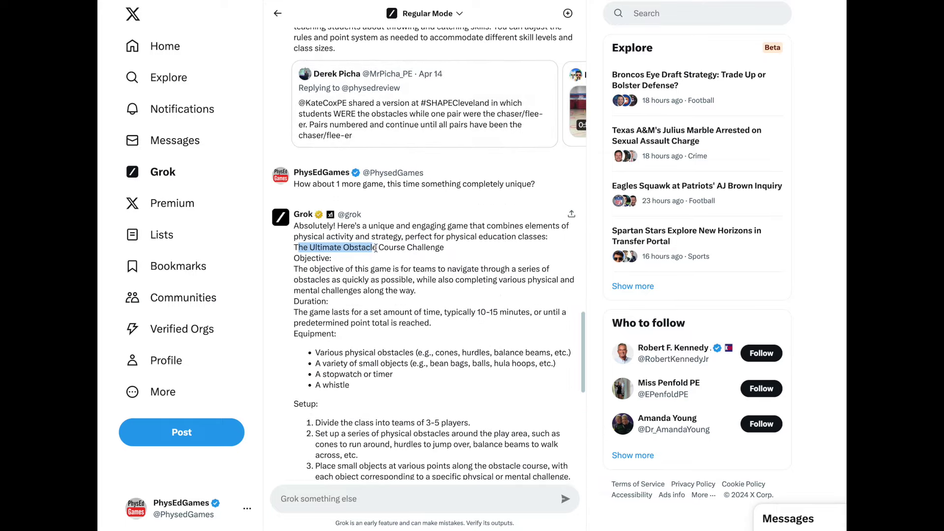
{"action": "scroll", "coordinate": [412, 261], "scroll_direction": "down", "scroll_amount": 1}
{"action": "scroll", "coordinate": [402, 259], "scroll_direction": "down", "scroll_amount": 5}
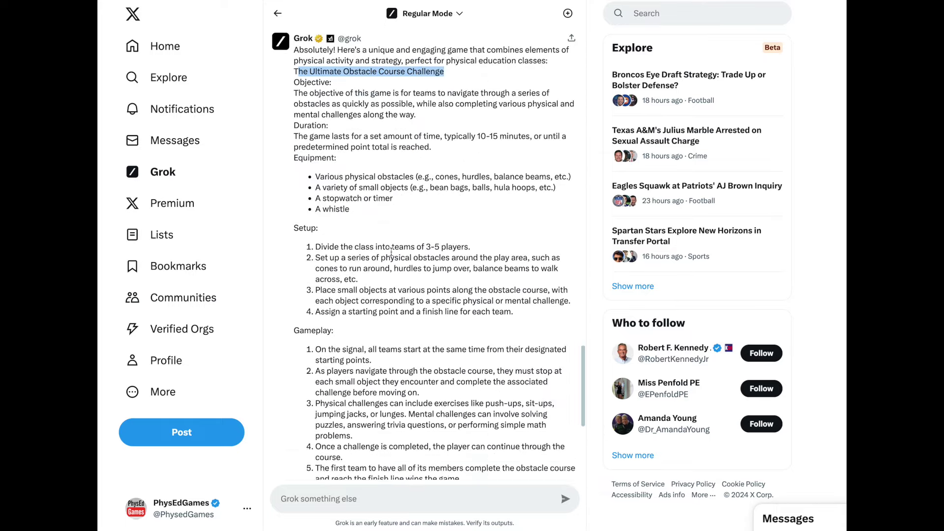
{"action": "scroll", "coordinate": [395, 255], "scroll_direction": "down", "scroll_amount": 5}
{"action": "scroll", "coordinate": [391, 250], "scroll_direction": "down", "scroll_amount": 3}
{"action": "scroll", "coordinate": [391, 251], "scroll_direction": "down", "scroll_amount": 2}
{"action": "scroll", "coordinate": [381, 247], "scroll_direction": "up", "scroll_amount": 3}
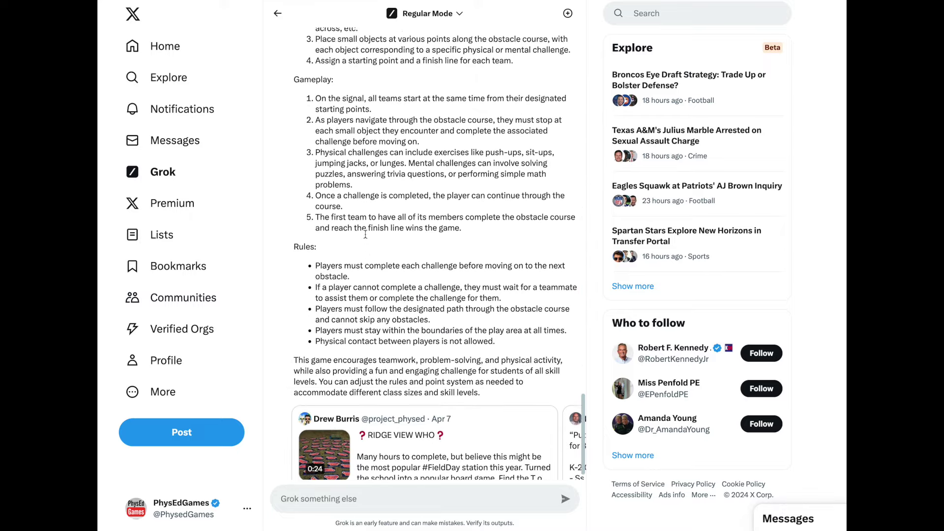
{"action": "scroll", "coordinate": [376, 248], "scroll_direction": "up", "scroll_amount": 3}
{"action": "scroll", "coordinate": [369, 247], "scroll_direction": "up", "scroll_amount": 2}
{"action": "scroll", "coordinate": [366, 247], "scroll_direction": "up", "scroll_amount": 2}
{"action": "scroll", "coordinate": [361, 244], "scroll_direction": "down", "scroll_amount": 5}
{"action": "scroll", "coordinate": [361, 245], "scroll_direction": "down", "scroll_amount": 4}
{"action": "scroll", "coordinate": [361, 246], "scroll_direction": "up", "scroll_amount": 2}
{"action": "scroll", "coordinate": [362, 244], "scroll_direction": "up", "scroll_amount": 4}
{"action": "scroll", "coordinate": [361, 244], "scroll_direction": "up", "scroll_amount": 4}
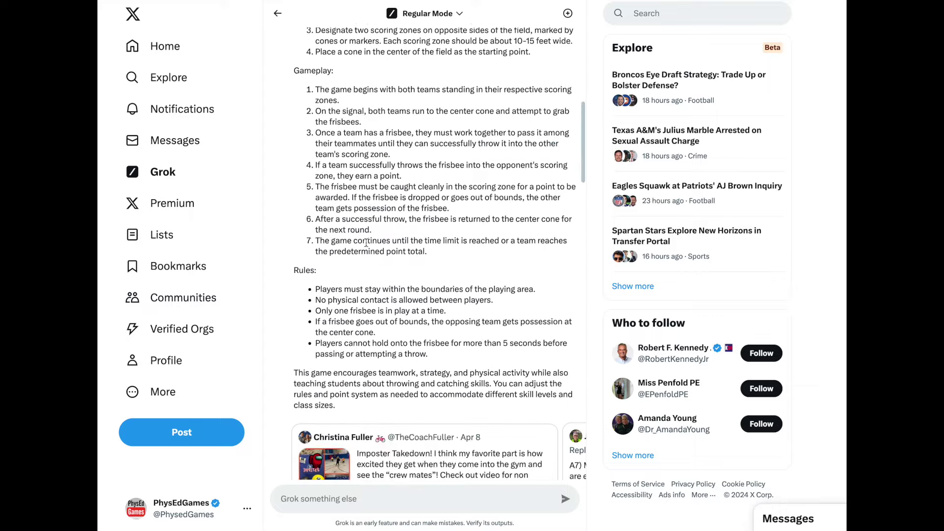
{"action": "scroll", "coordinate": [362, 243], "scroll_direction": "up", "scroll_amount": 4}
{"action": "scroll", "coordinate": [363, 246], "scroll_direction": "up", "scroll_amount": 2}
{"action": "scroll", "coordinate": [365, 249], "scroll_direction": "up", "scroll_amount": 2}
{"action": "scroll", "coordinate": [366, 247], "scroll_direction": "up", "scroll_amount": 2}
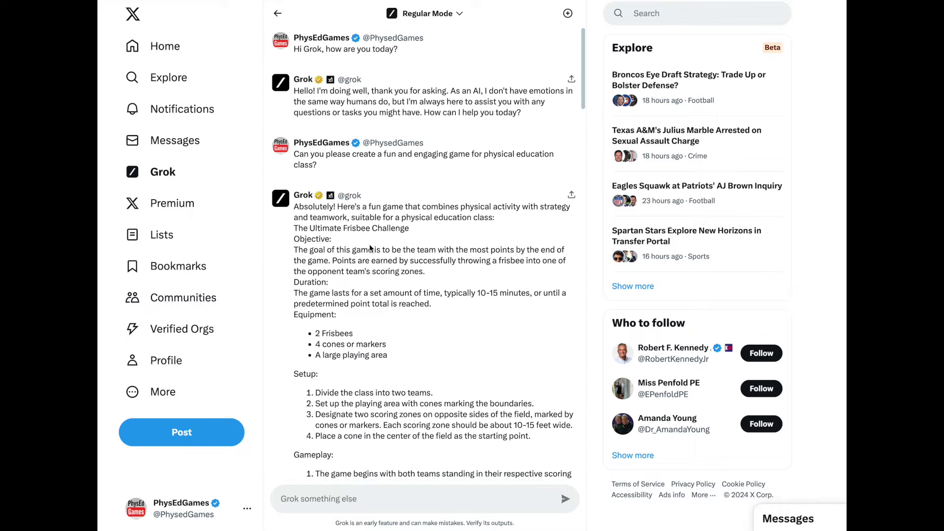